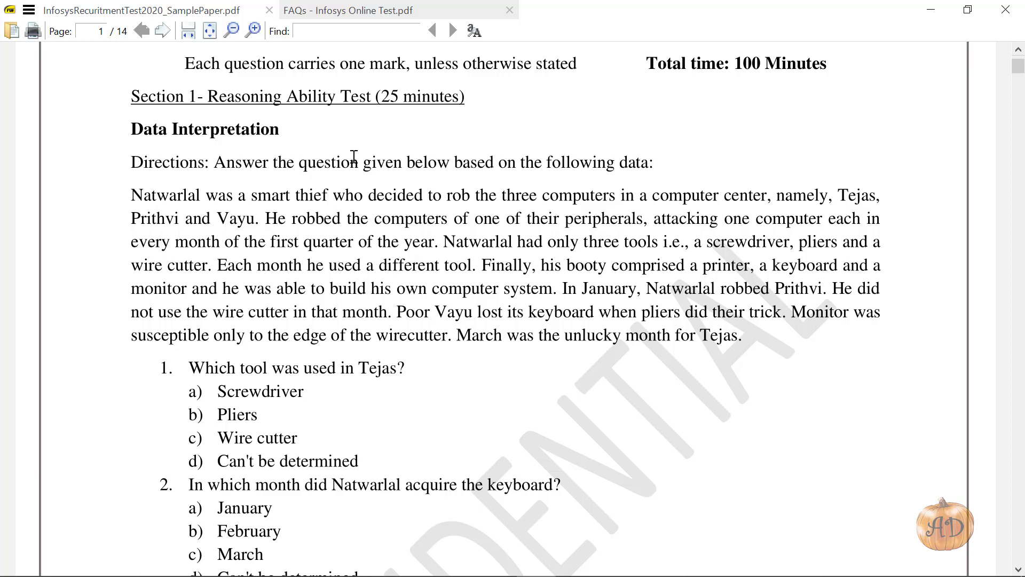
# Switch Sumatra PDF from the sample paper to the 'FAQs - Infosys Online Test.pdf' tab.
pyautogui.scroll(2, 373, 158)
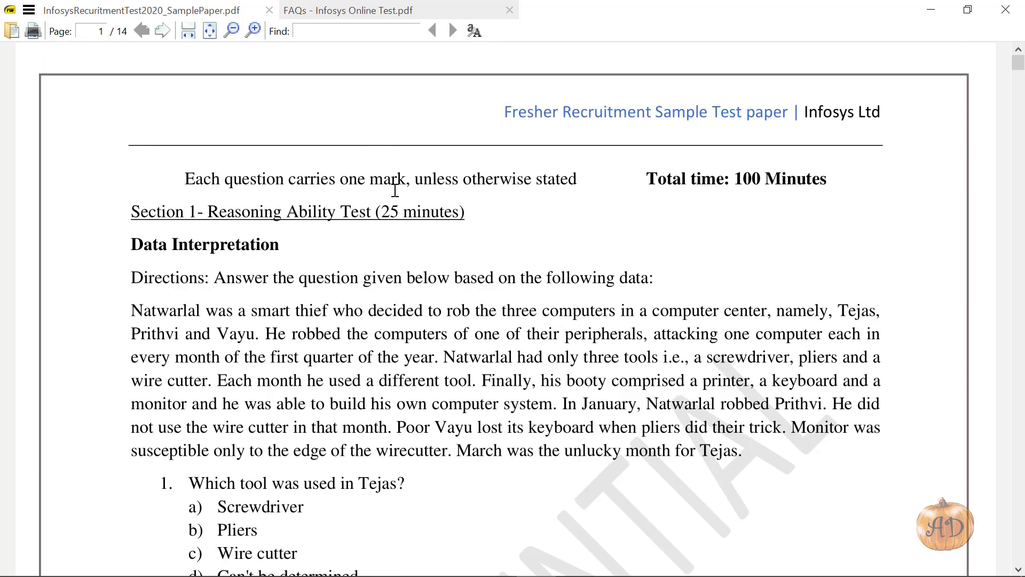
pyautogui.scroll(-2, 394, 192)
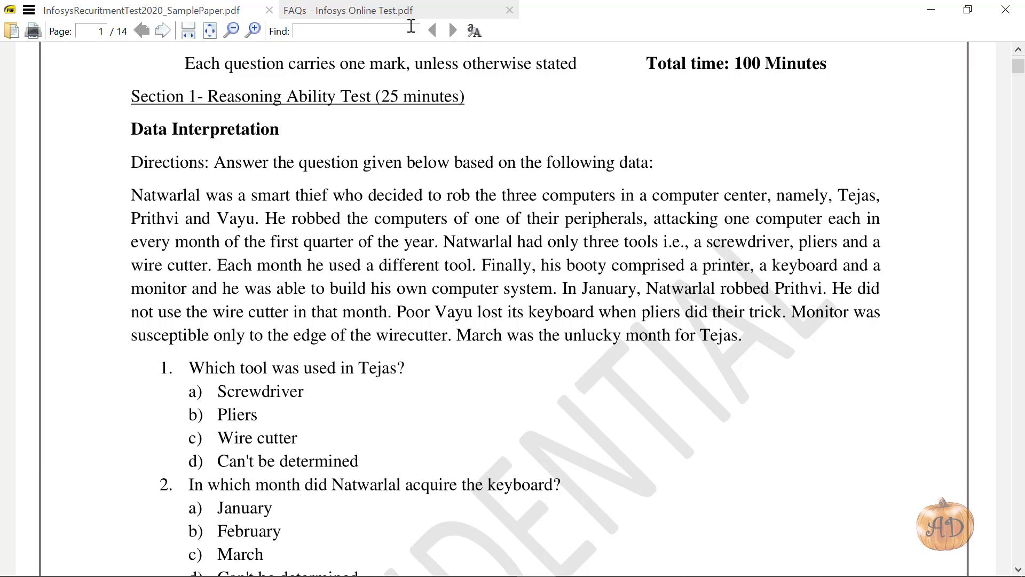
pyautogui.click(409, 10)
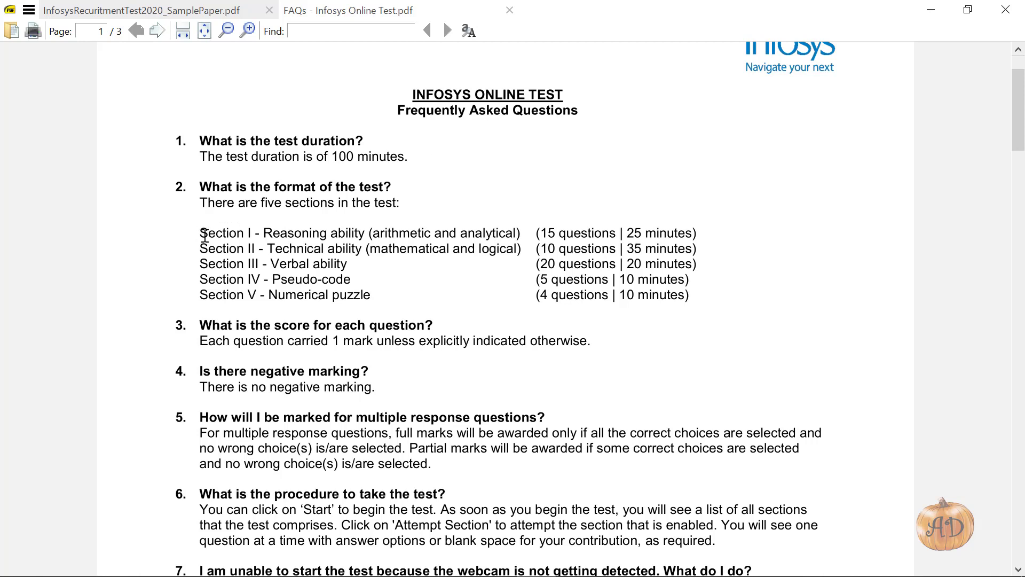
# Highlight the FAQ's test-section lines, then return to the Infosys sample paper.
pyautogui.moveTo(201, 236); pyautogui.dragTo(373, 295)
pyautogui.click(373, 296)
pyautogui.click(202, 11)
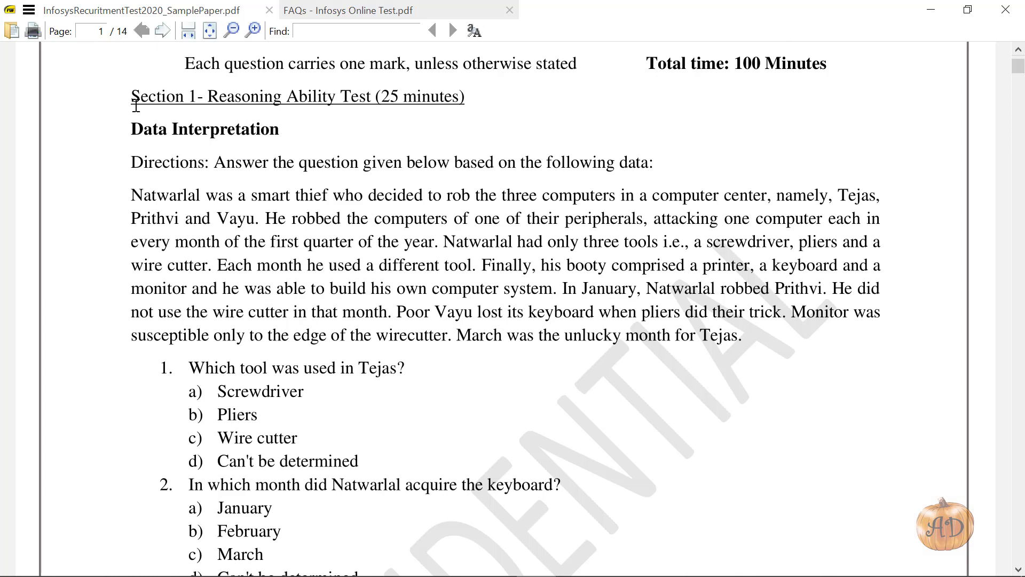
# Select the Data Interpretation heading, then switch over to OneNote.
pyautogui.moveTo(131, 128); pyautogui.dragTo(281, 135)
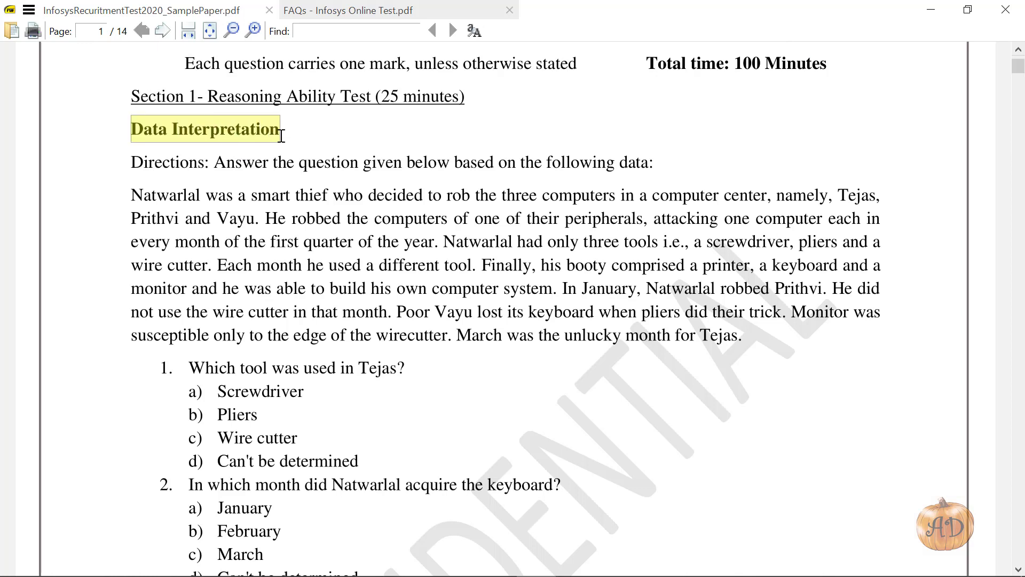
pyautogui.click(304, 191)
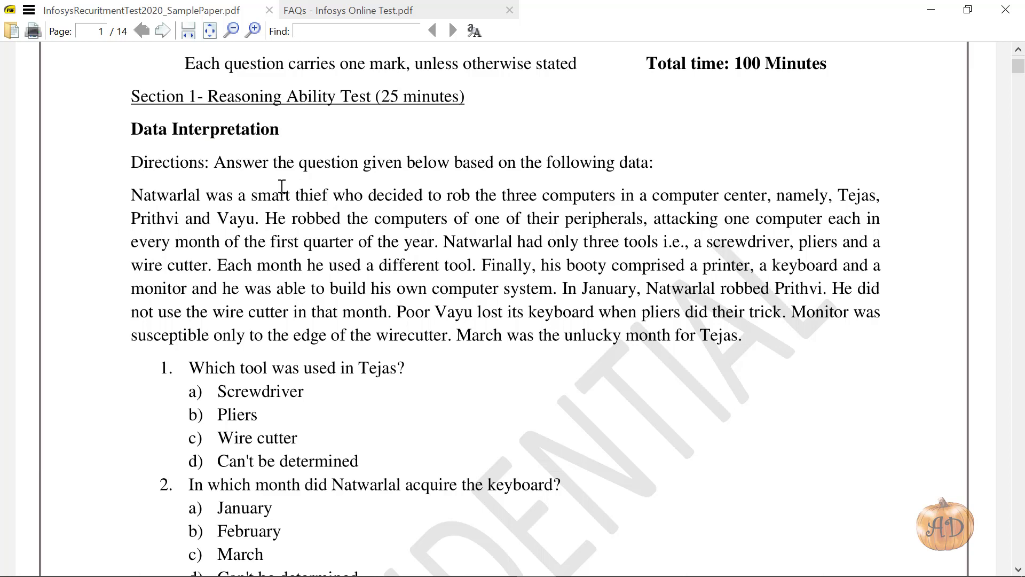
pyautogui.hotkey('alt', 'Tab')
pyautogui.hotkey('alt', 'Tab')
pyautogui.hotkey('alt', 'Tab')
pyautogui.hotkey('alt', 'Tab')
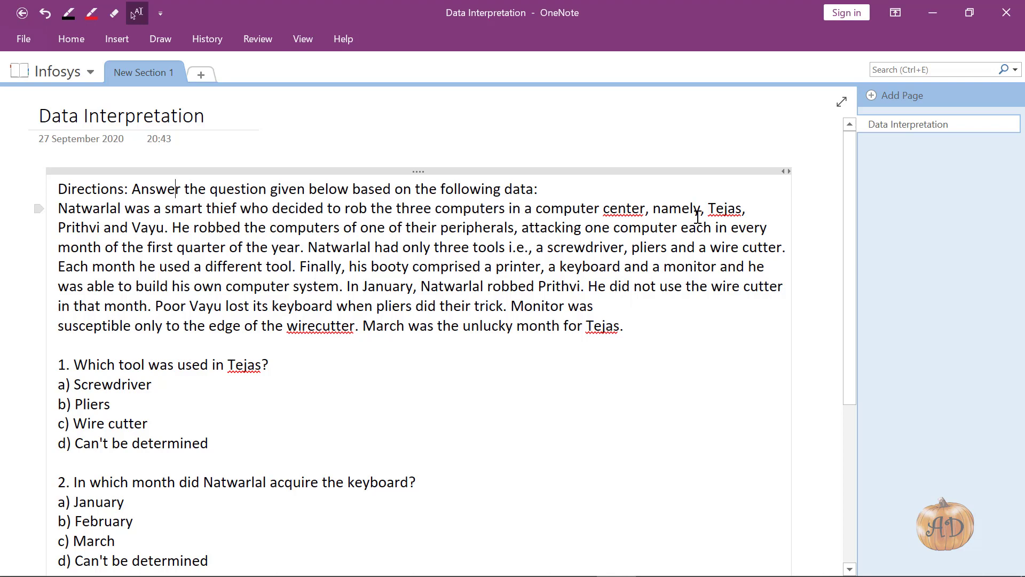
# Start a new note box in the blank space beside question 1's options.
pyautogui.scroll(-3, 613, 357)
pyautogui.scroll(3, 609, 346)
pyautogui.click(542, 384)
# Type the names Tejas, Prithvi and Vayu on separate lines in the note box.
pyautogui.write('T')
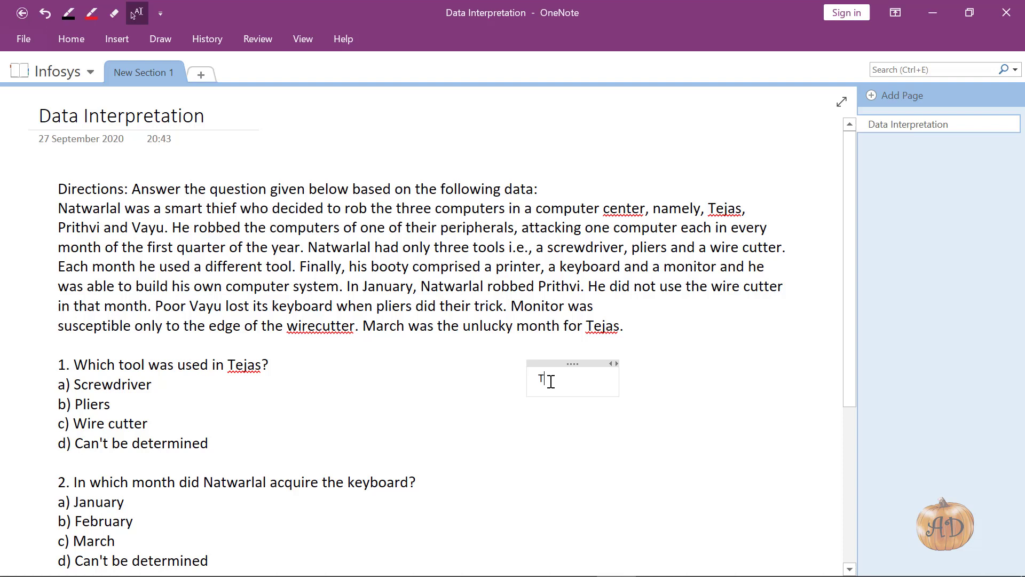
pyautogui.write('ejas')
pyautogui.press('Return')
pyautogui.write('Prithvi')
pyautogui.press('Return')
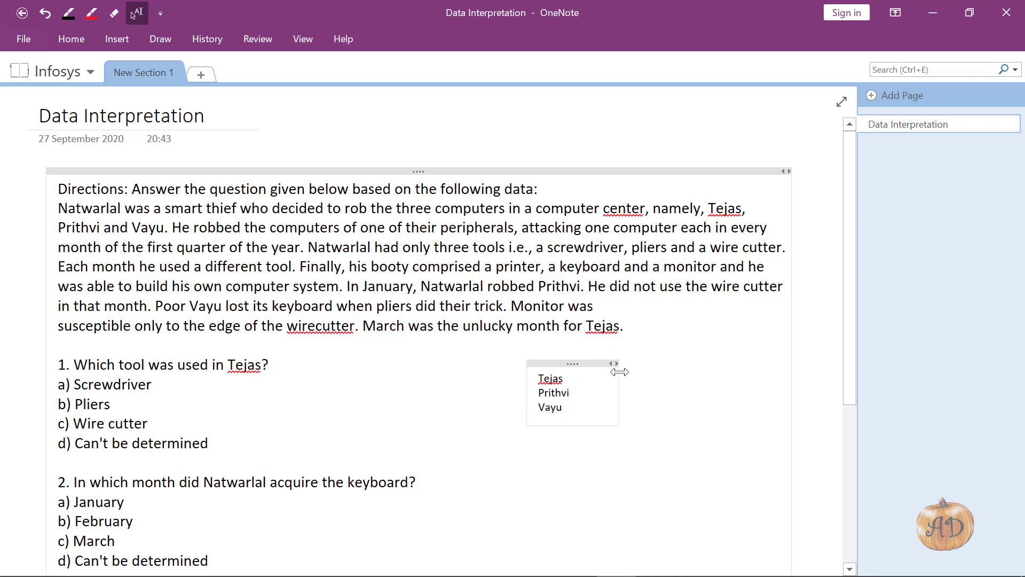
# Set the three names to font size 15.
pyautogui.tripleClick(582, 381)
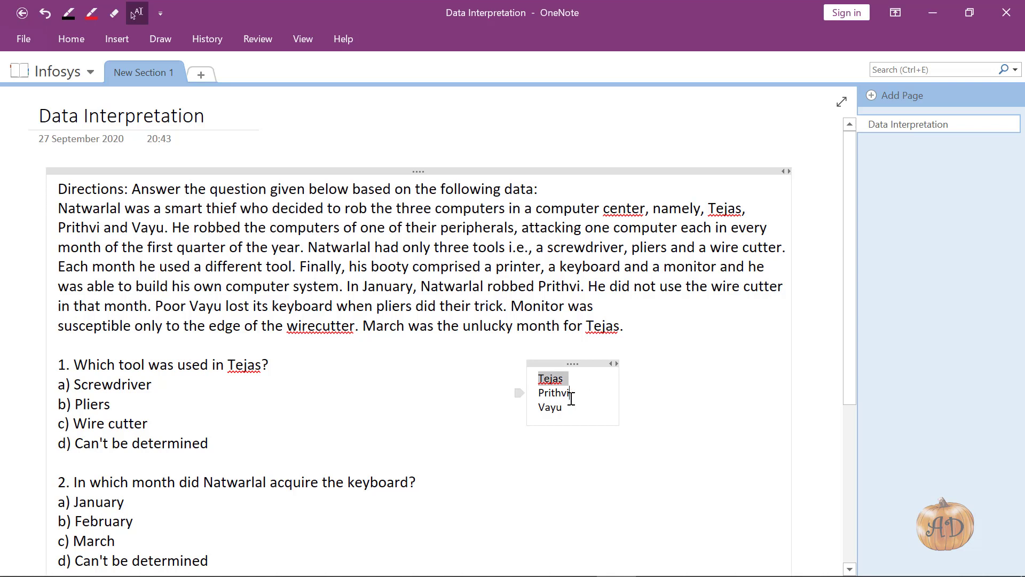
pyautogui.moveTo(565, 408); pyautogui.dragTo(538, 348)
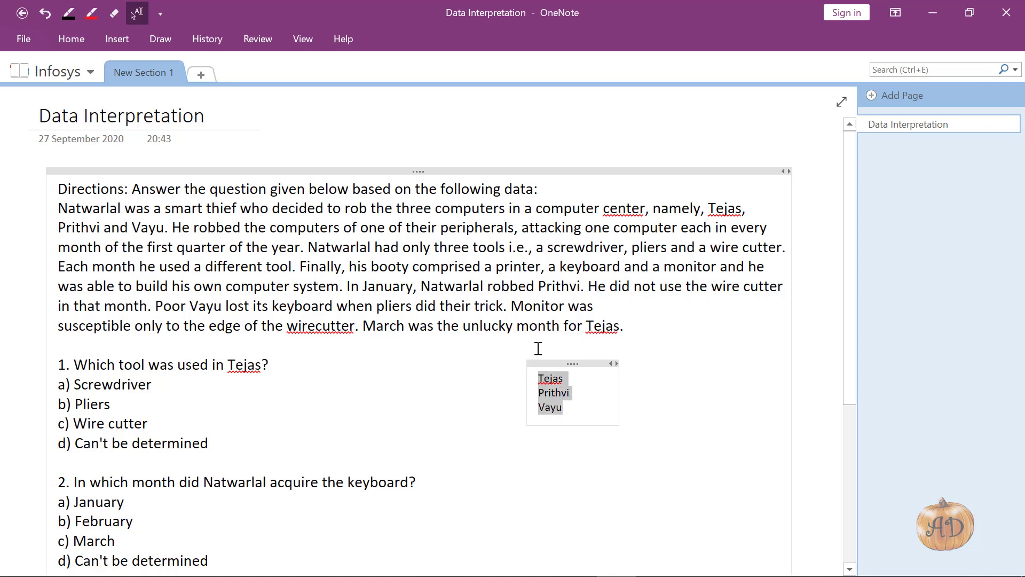
pyautogui.rightClick(559, 394)
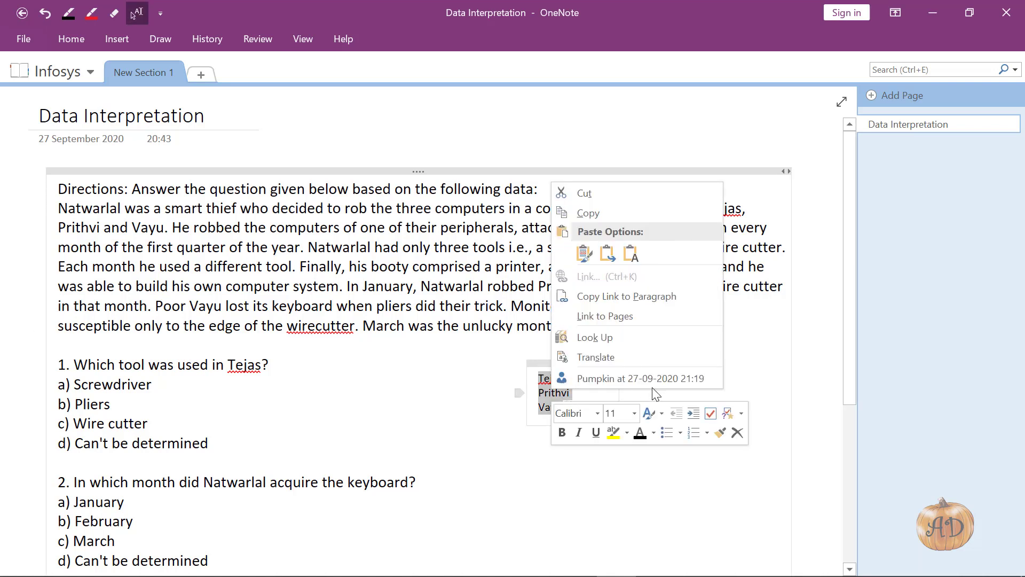
pyautogui.click(624, 413)
pyautogui.write('15')
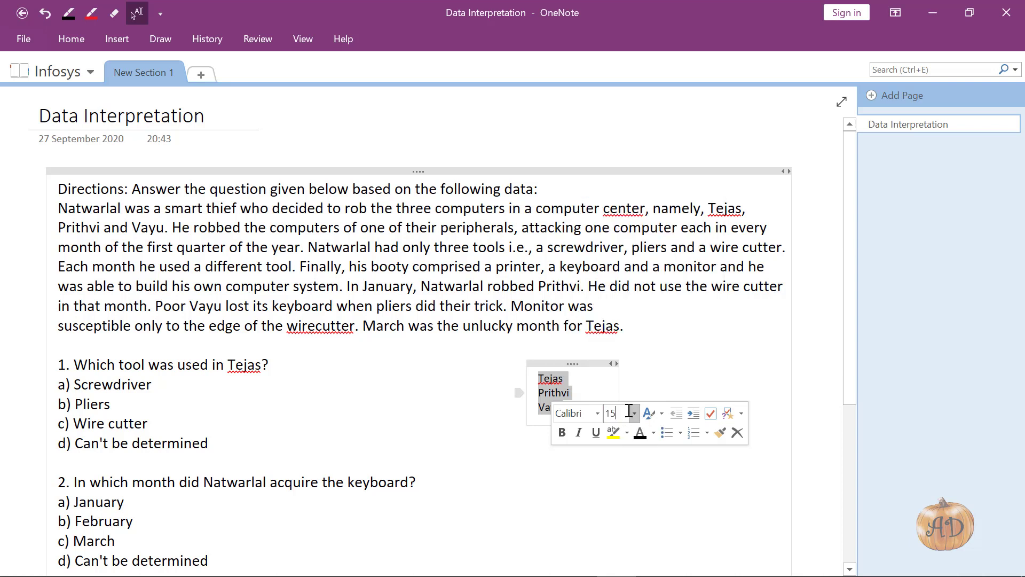
pyautogui.press('Return')
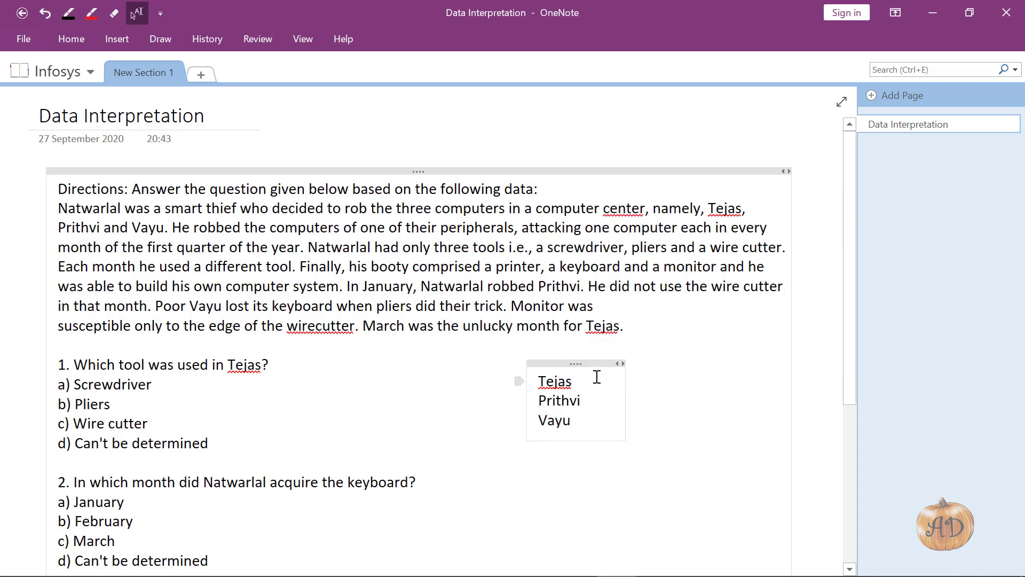
pyautogui.click(589, 384)
# Add 'Screwdriver, plier and wirecutter' and 'Printer, keyboard and monitor' above the names, and append ' - January' to Prithvi.
pyautogui.press('Return')
pyautogui.press('Return')
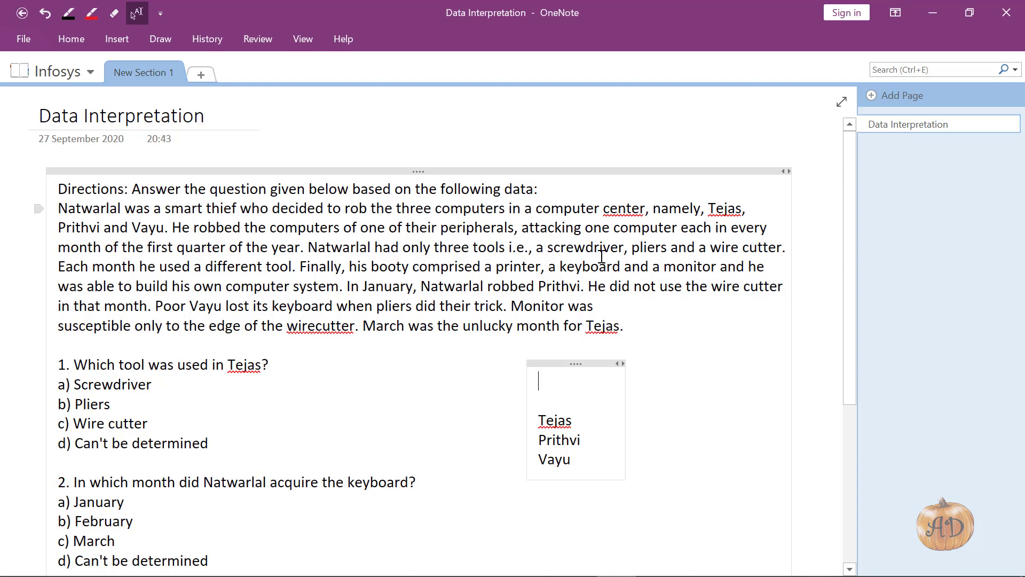
pyautogui.press('Up')
pyautogui.press('Up')
pyautogui.write('S')
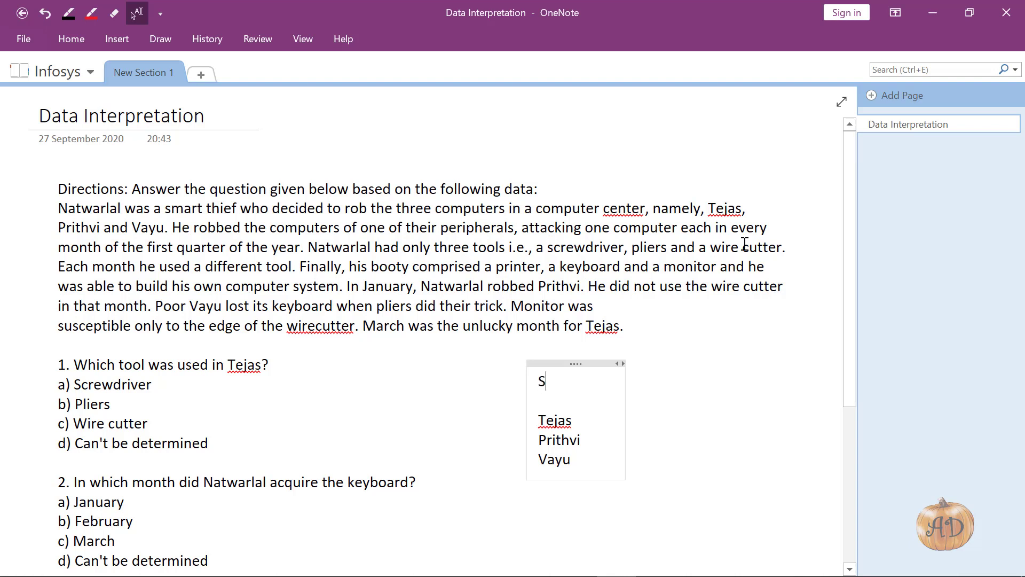
pyautogui.write('crewdri')
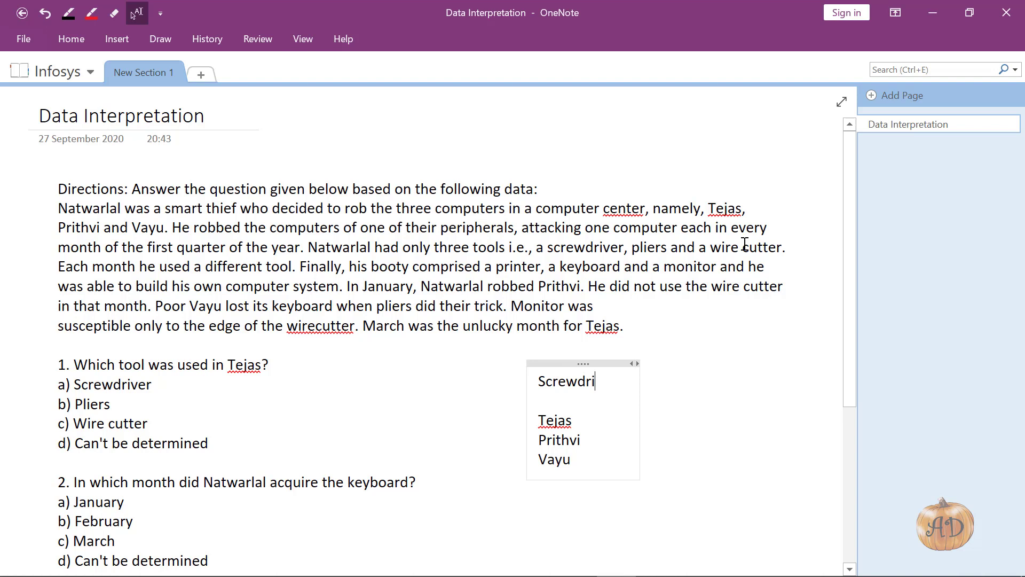
pyautogui.write('ver, plier a')
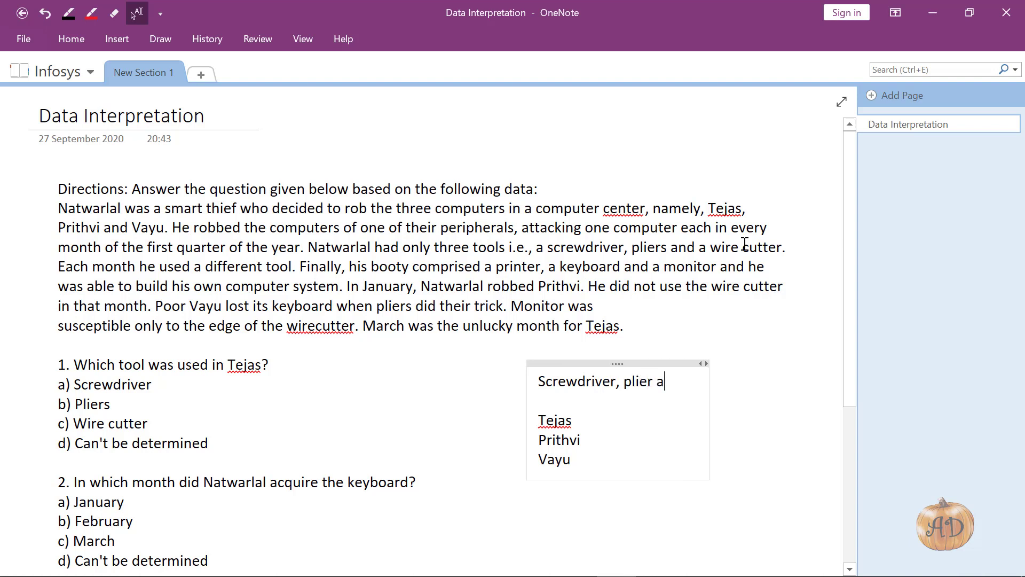
pyautogui.write('nd wirecutte')
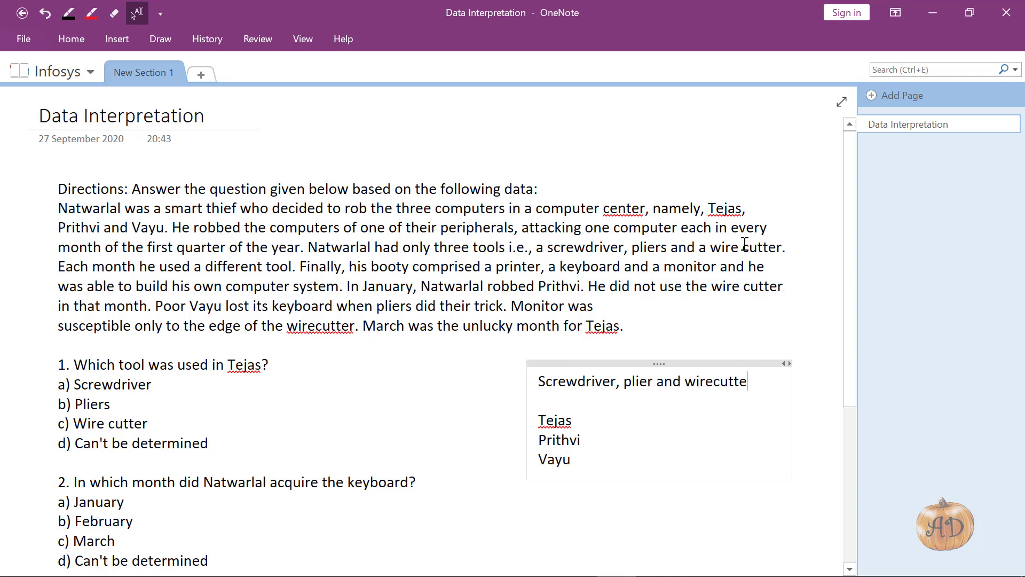
pyautogui.write('r')
pyautogui.press('Return')
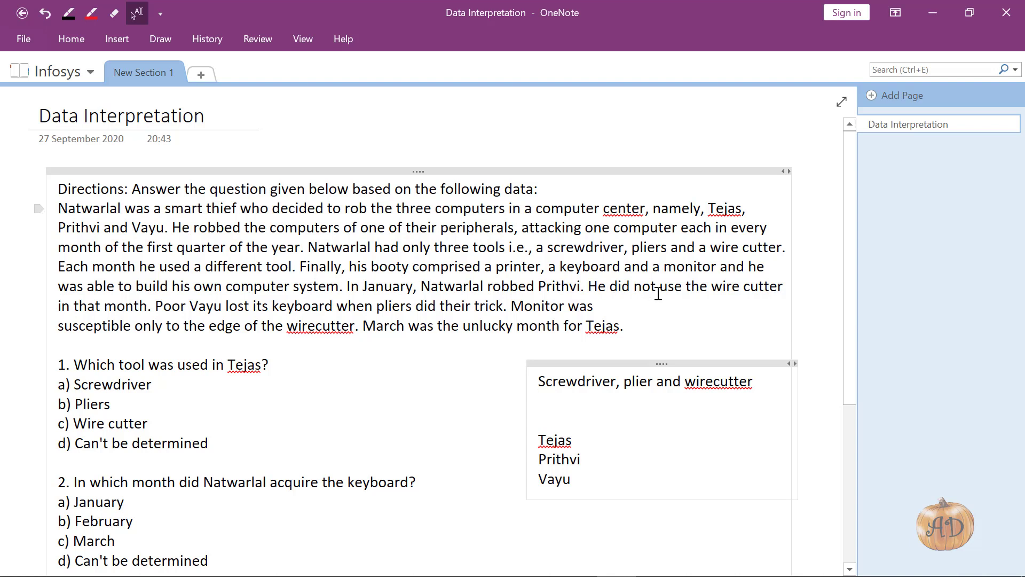
pyautogui.write('Printer, ke')
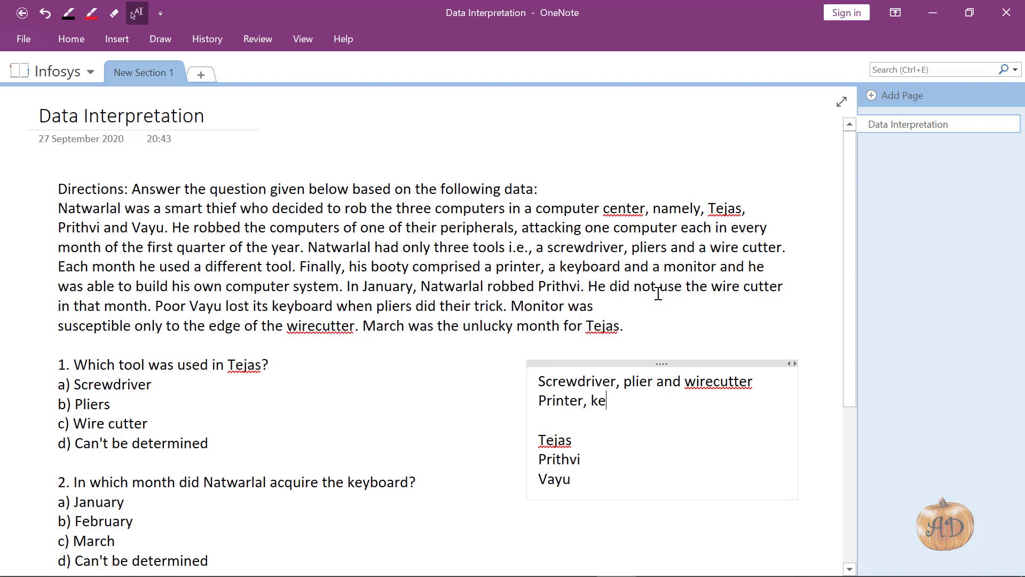
pyautogui.write('yboa rd and monitor')
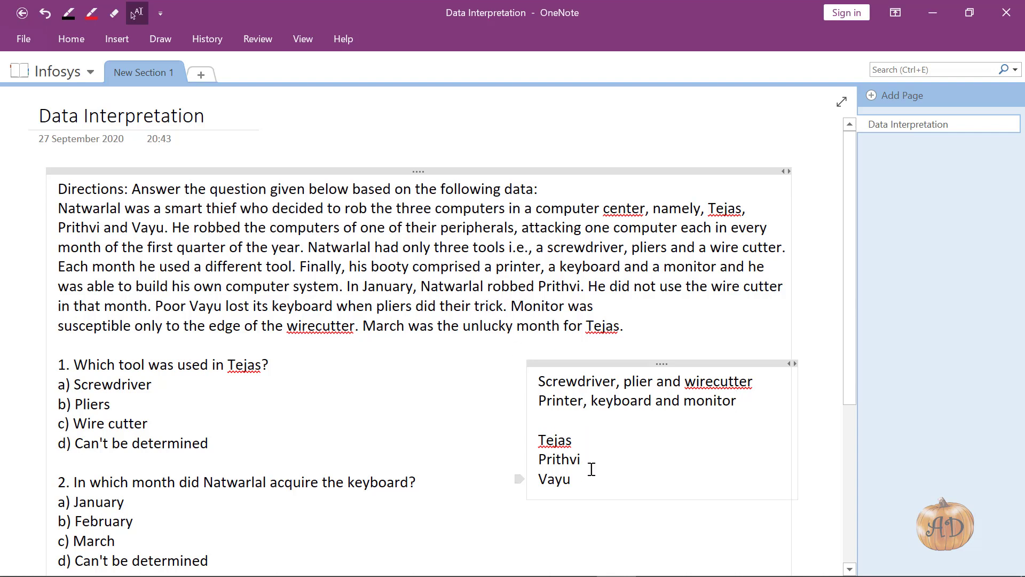
pyautogui.write('- ')
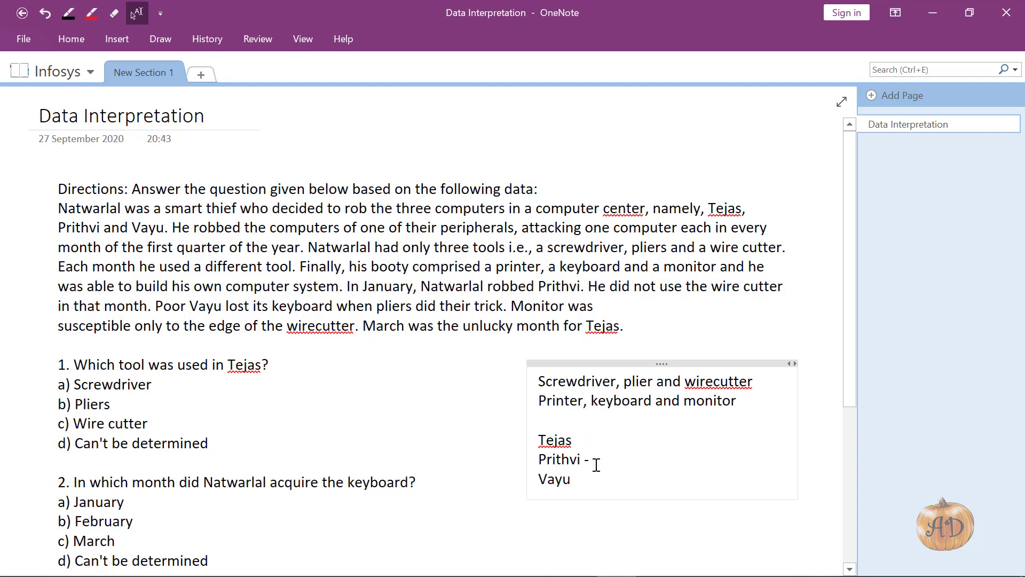
pyautogui.write('January')
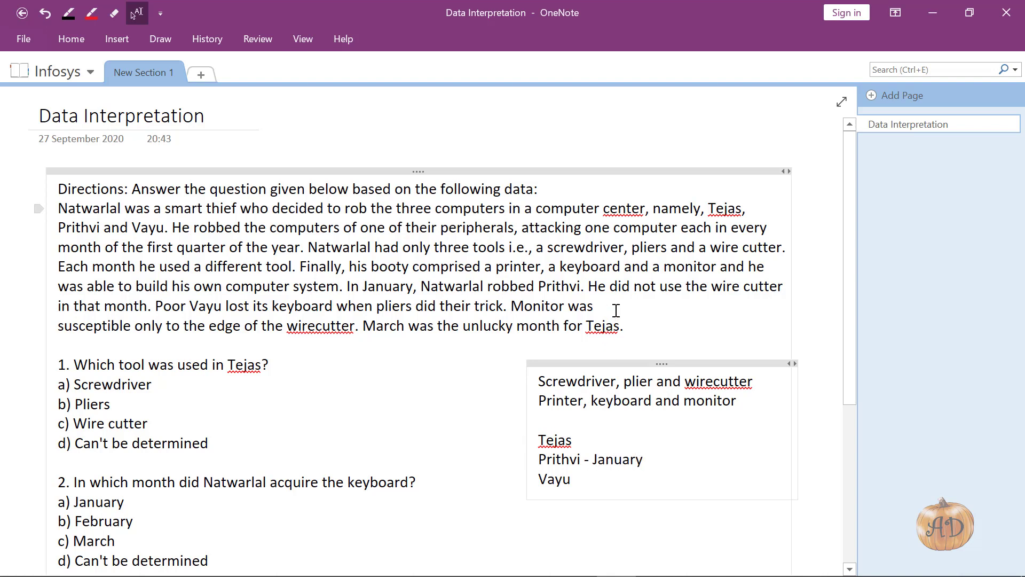
pyautogui.write(' -')
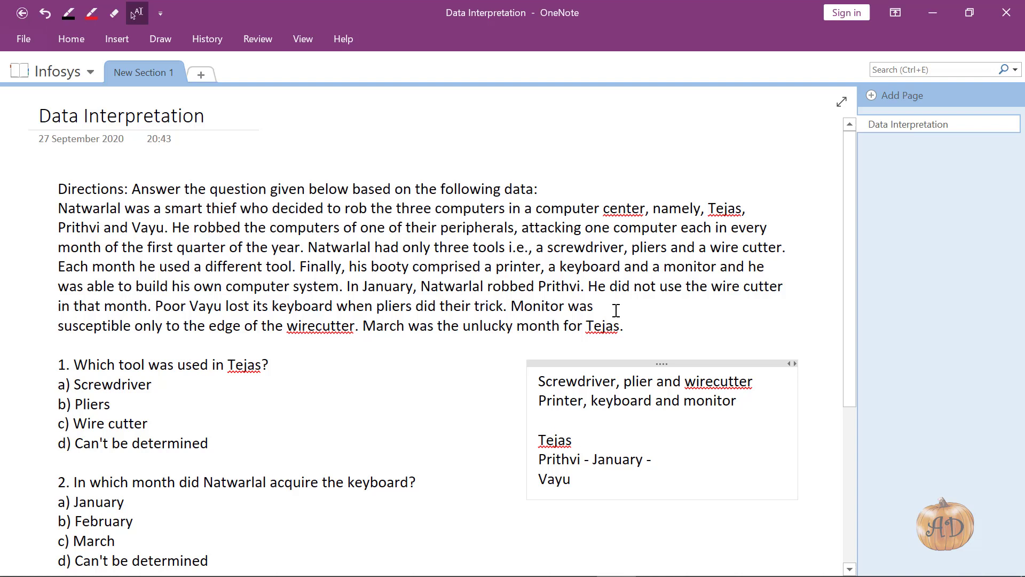
pyautogui.write(' (xwire')
# Finish Prithvi's line as '- January - ( X - Wirecutter)' and add ' - Pliers - Keyboard' after Vayu.
pyautogui.press('BackSpace')
pyautogui.press('BackSpace')
pyautogui.press('BackSpace')
pyautogui.press('BackSpace')
pyautogui.press('BackSpace')
pyautogui.press('BackSpace')
pyautogui.write('X - Wirecutter)')
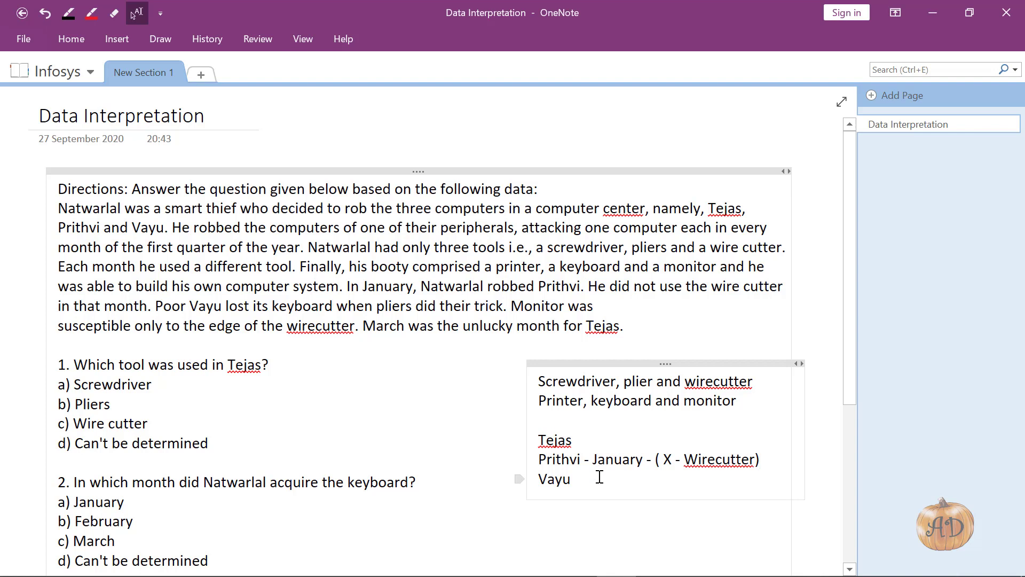
pyautogui.write('- P')
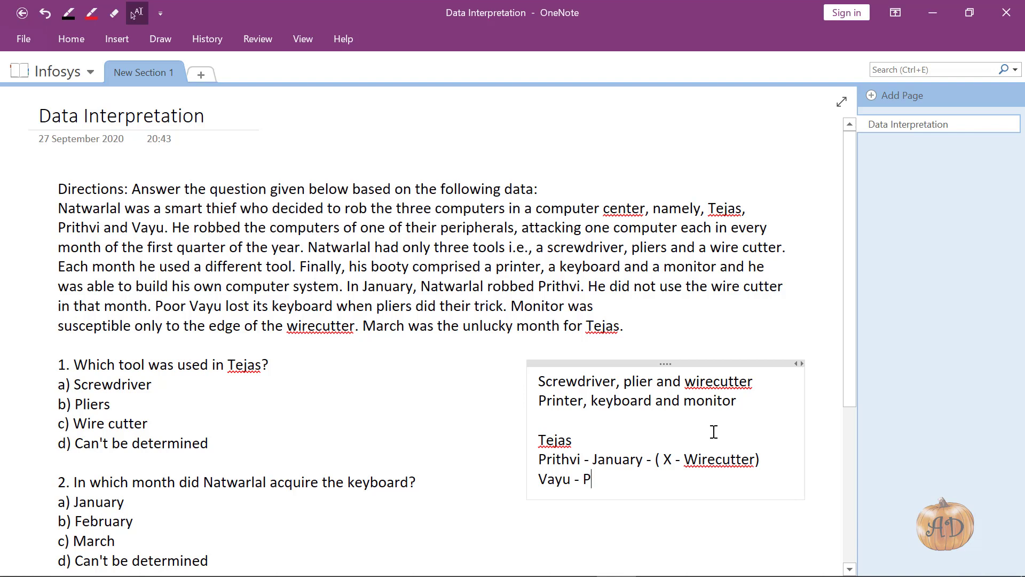
pyautogui.write('liers - Keyboard')
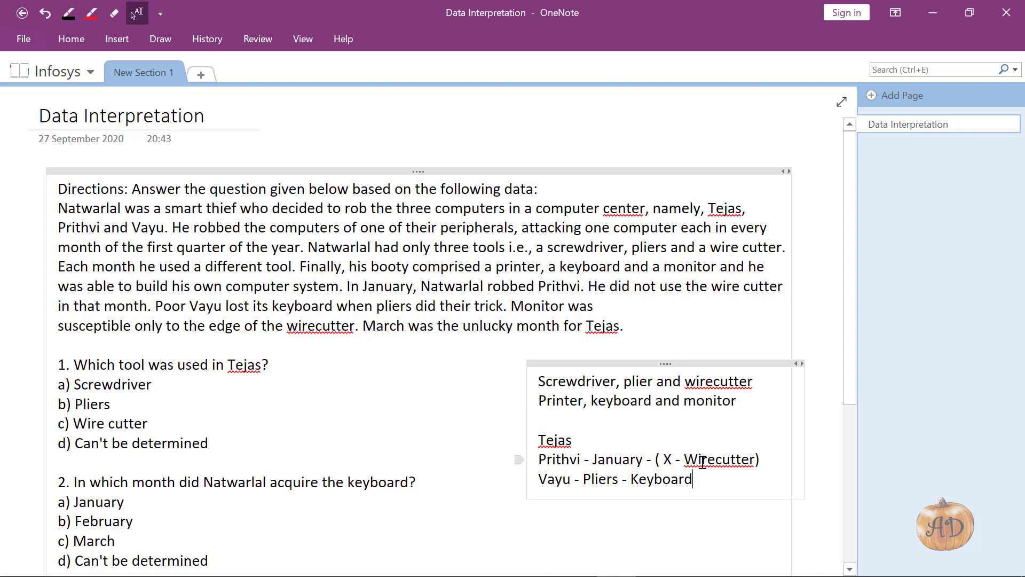
# Append ' - Wirecutter - Monitor - March' to Tejas's line and ' - February' to Vayu's line.
pyautogui.click(702, 460)
pyautogui.click(612, 475)
pyautogui.click(609, 441)
pyautogui.write('- Wirecu')
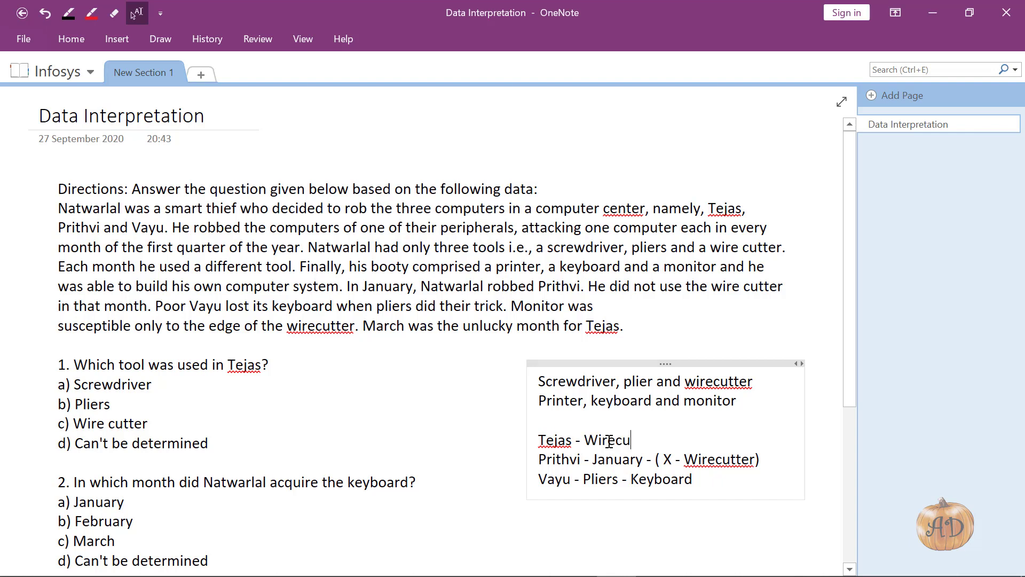
pyautogui.write('tter -')
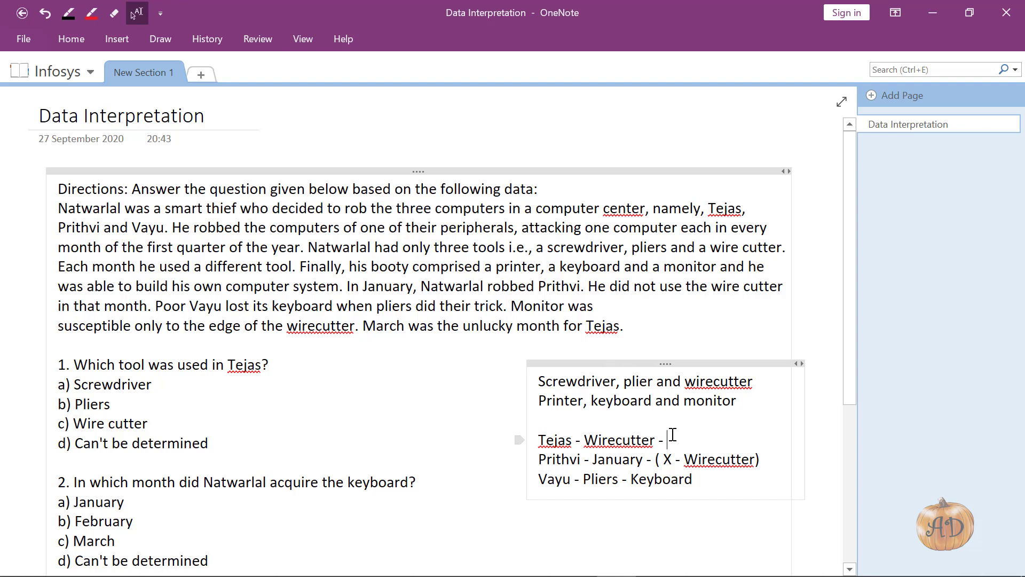
pyautogui.write('Mon')
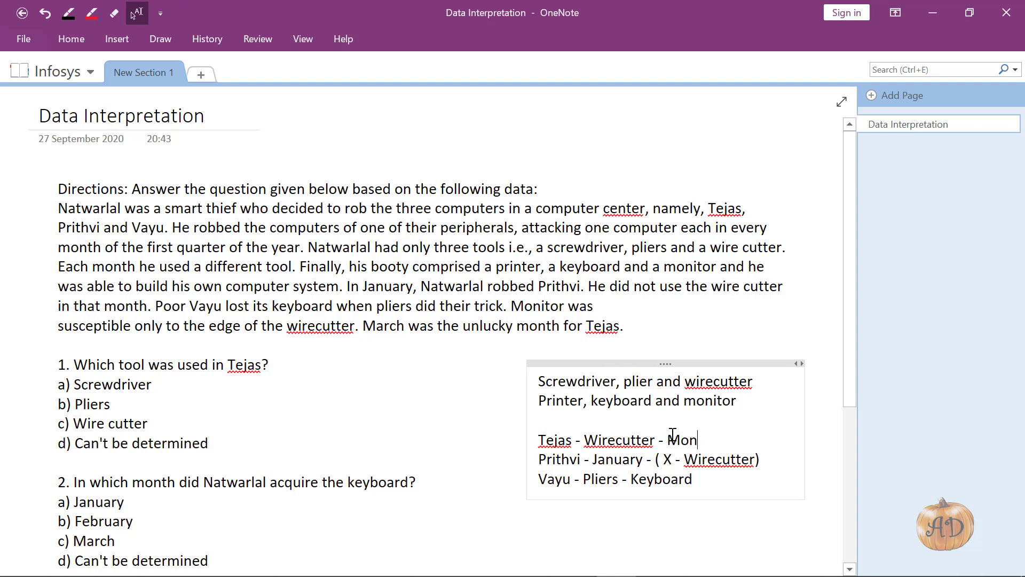
pyautogui.write('itor -')
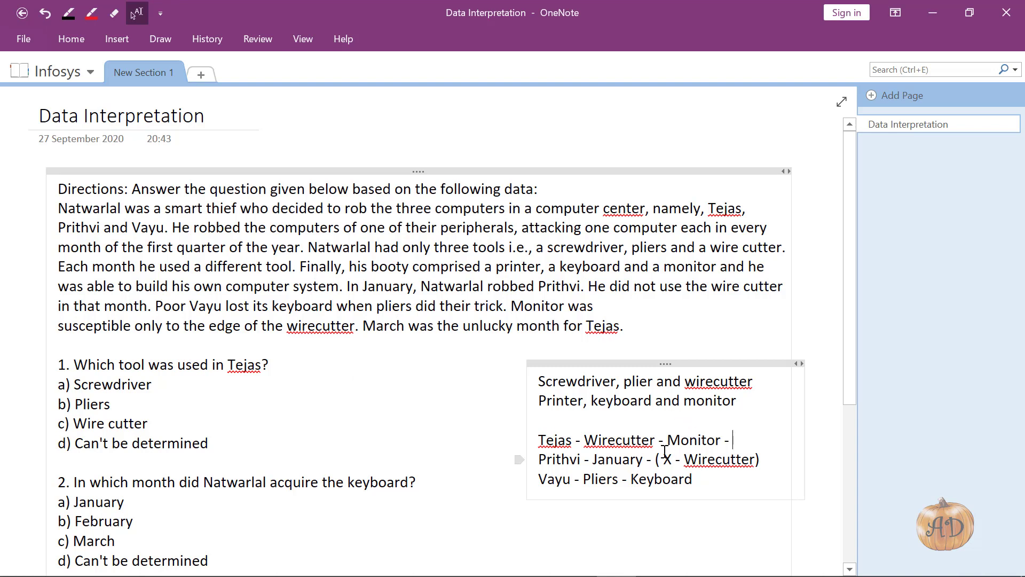
pyautogui.write('March')
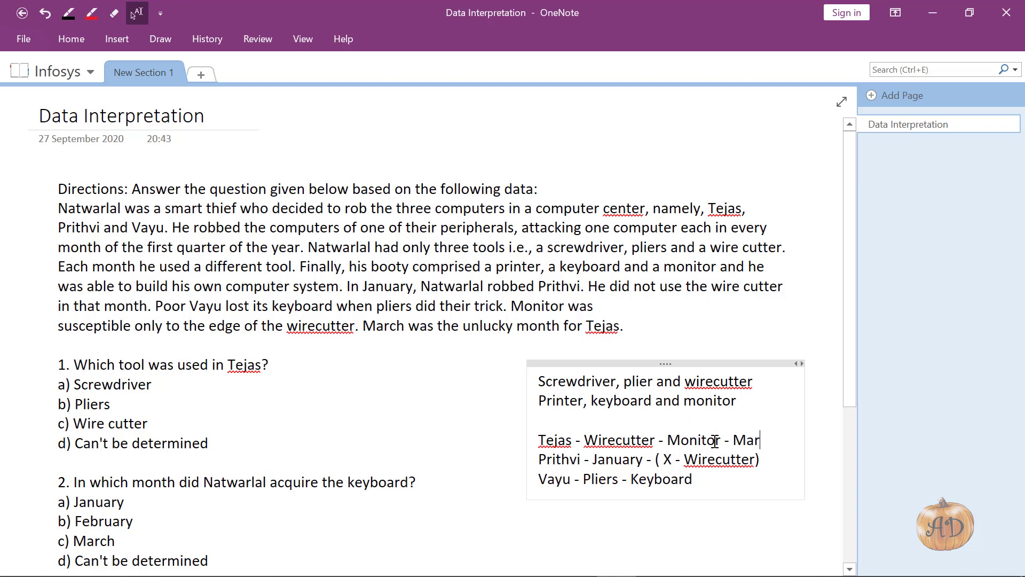
pyautogui.click(731, 483)
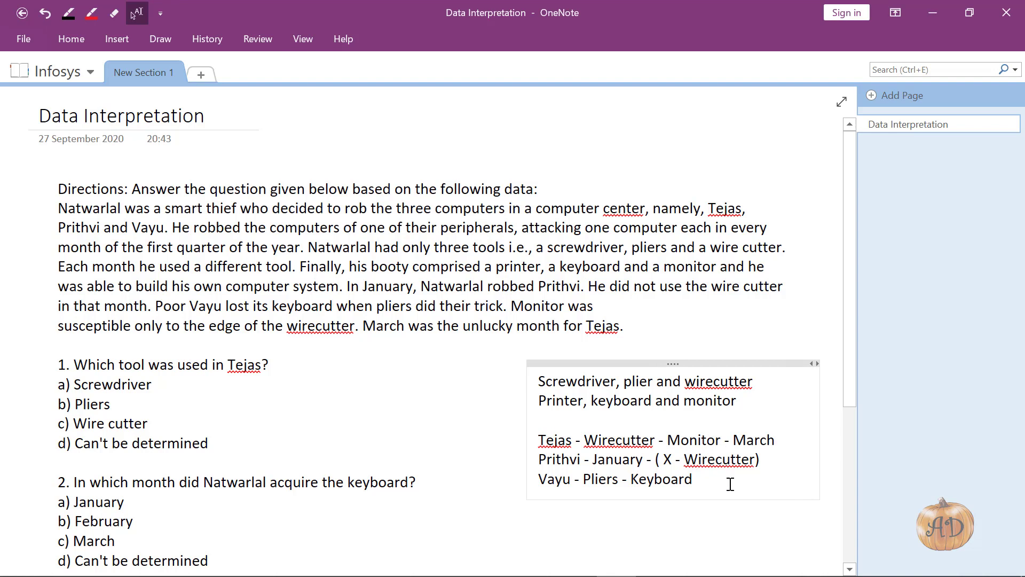
pyautogui.write('_')
pyautogui.write('February')
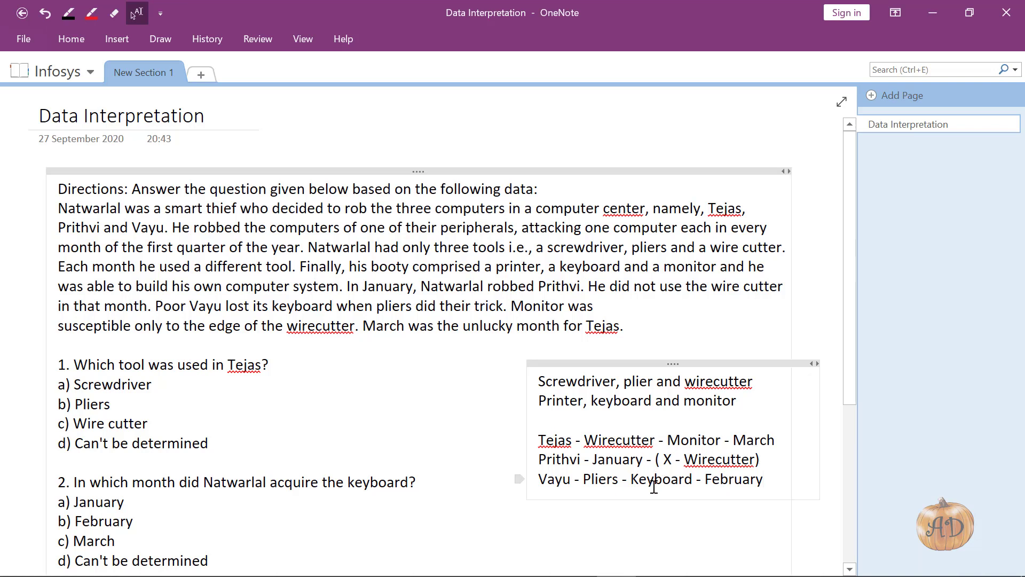
# Replace '( X - Wirecutter)' on Prithvi's line with 'Screwdriver - printer'.
pyautogui.click(612, 478)
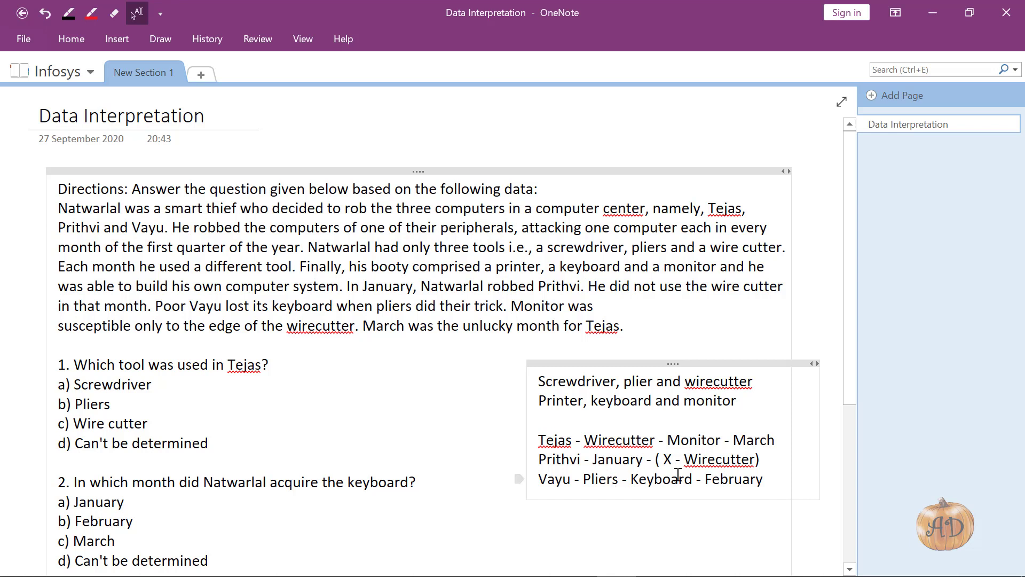
pyautogui.doubleClick(719, 459)
pyautogui.write('Sc')
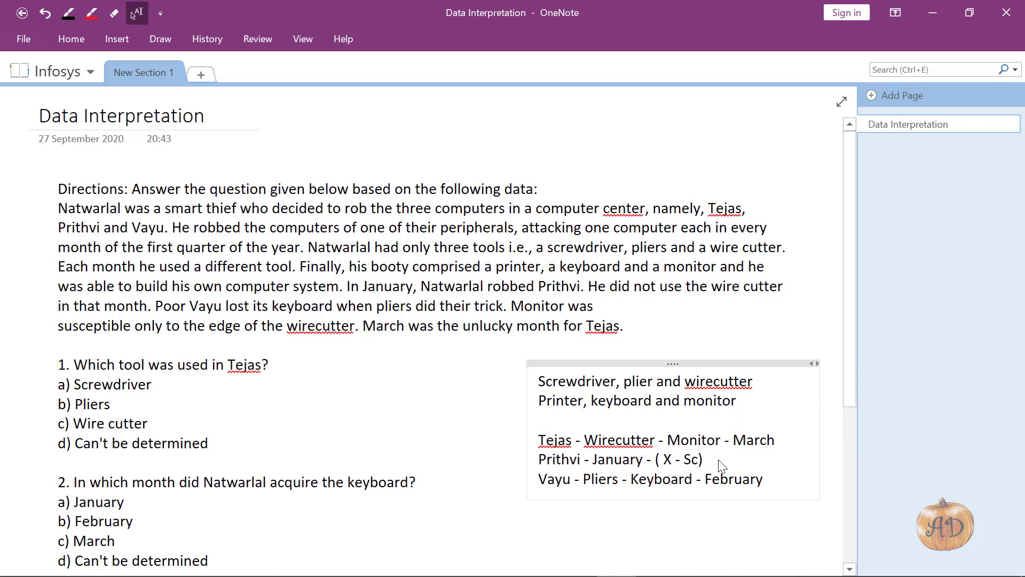
pyautogui.press('BackSpace')
pyautogui.press('BackSpace')
pyautogui.press('BackSpace')
pyautogui.press('BackSpace')
pyautogui.press('BackSpace')
pyautogui.press('BackSpace')
pyautogui.press('BackSpace')
pyautogui.press('BackSpace')
pyautogui.press('Delete')
pyautogui.write('Screwdriver -')
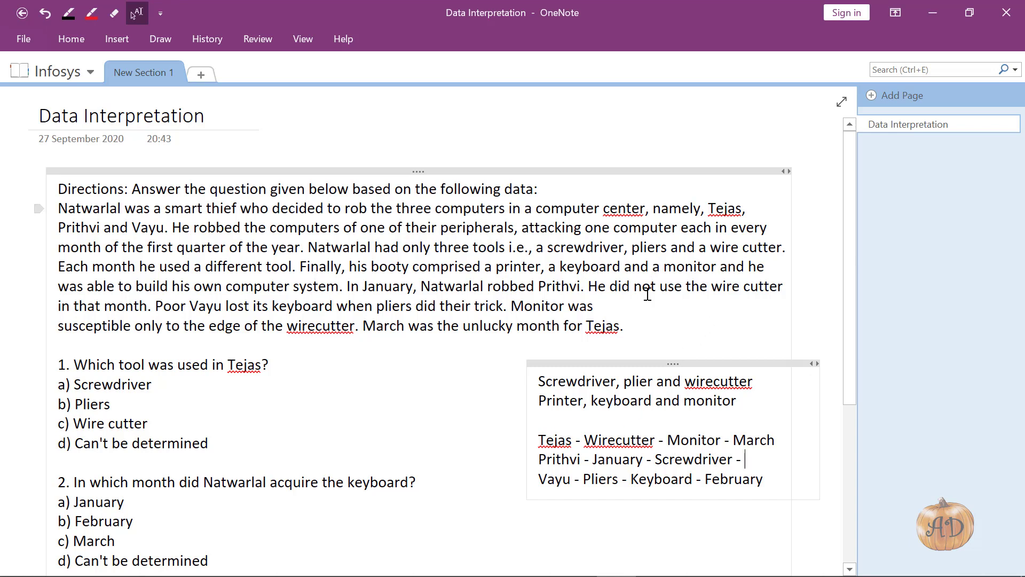
pyautogui.write('printer')
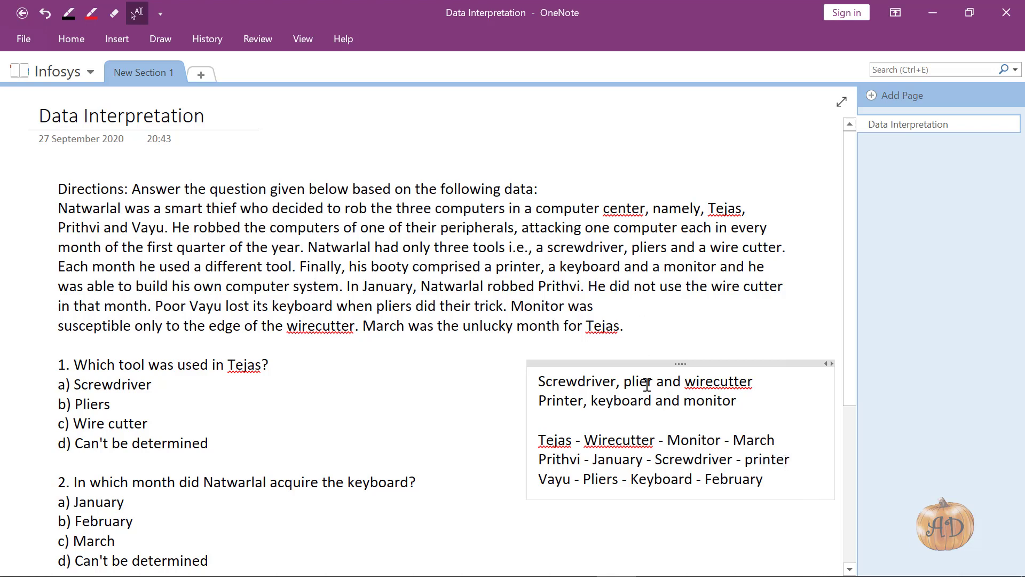
pyautogui.moveTo(849, 309); pyautogui.dragTo(850, 383)
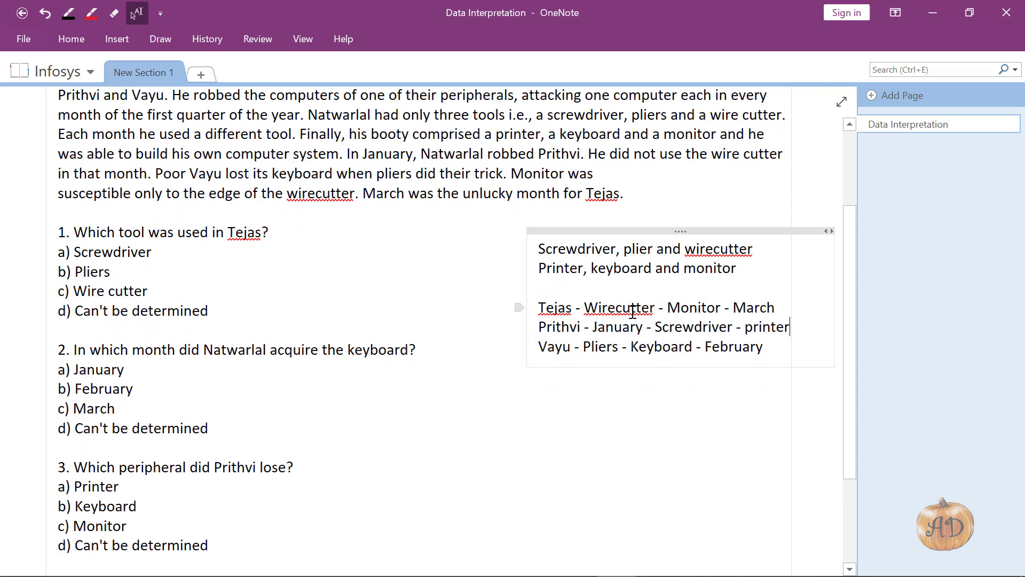
# Mark '(ans)' after option c) Wire cutter in question 1.
pyautogui.click(268, 291)
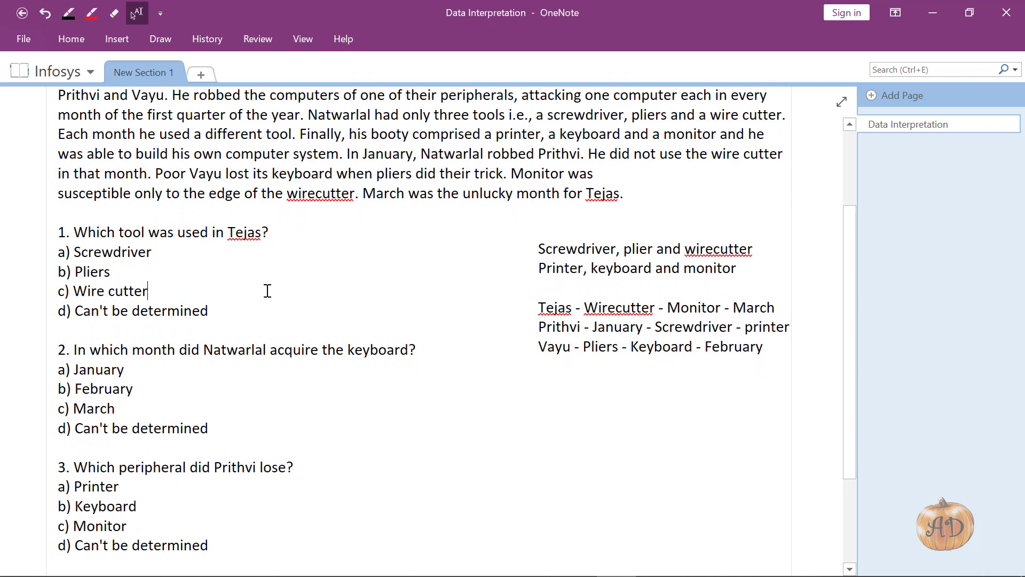
pyautogui.write('ans')
pyautogui.press('Left')
pyautogui.write('(')
pyautogui.press('End')
pyautogui.write(')')
# Mark 'ANS' beside February in question 2 and start the mark beside Printer in question 3.
pyautogui.press('Down')
pyautogui.press('Down')
pyautogui.press('Down')
pyautogui.press('End')
pyautogui.write('ANS')
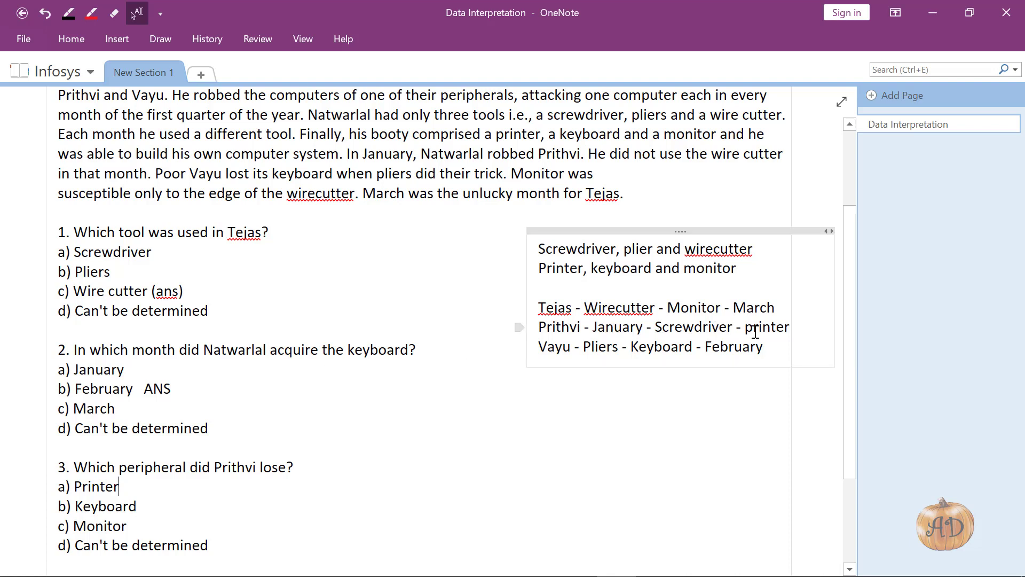
pyautogui.write('Ans')
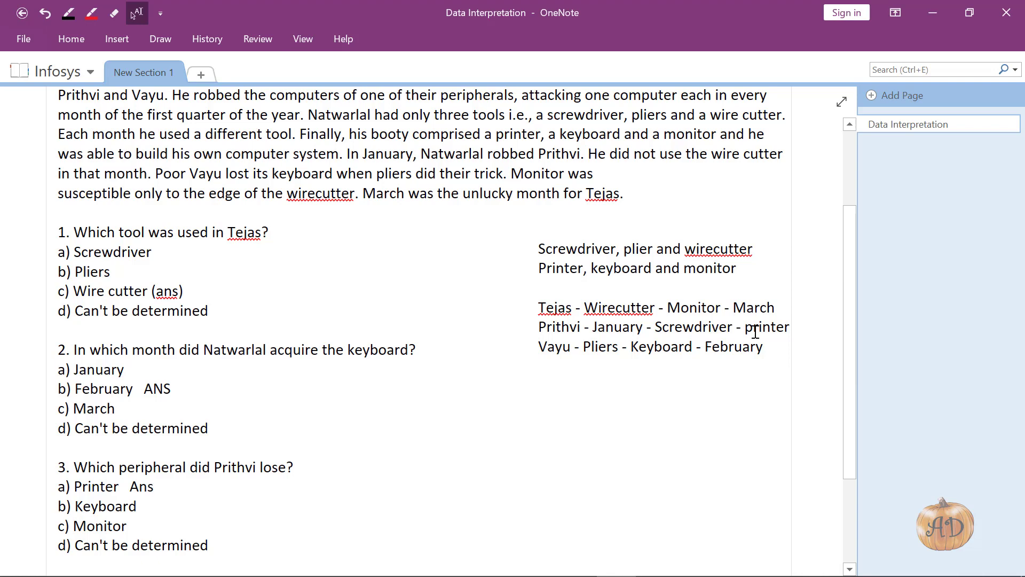
pyautogui.press('BackSpace')
pyautogui.press('BackSpace')
# Complete the Printer 'ANS' mark and write 'March' in question 4's blank.
pyautogui.write('NS')
pyautogui.scroll(-1, 687, 451)
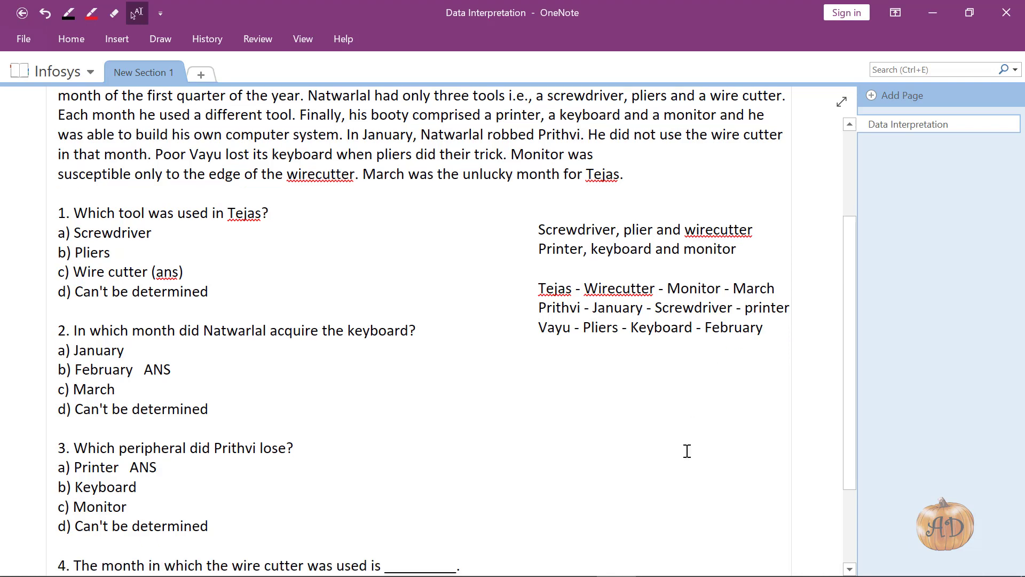
pyautogui.scroll(-2, 687, 451)
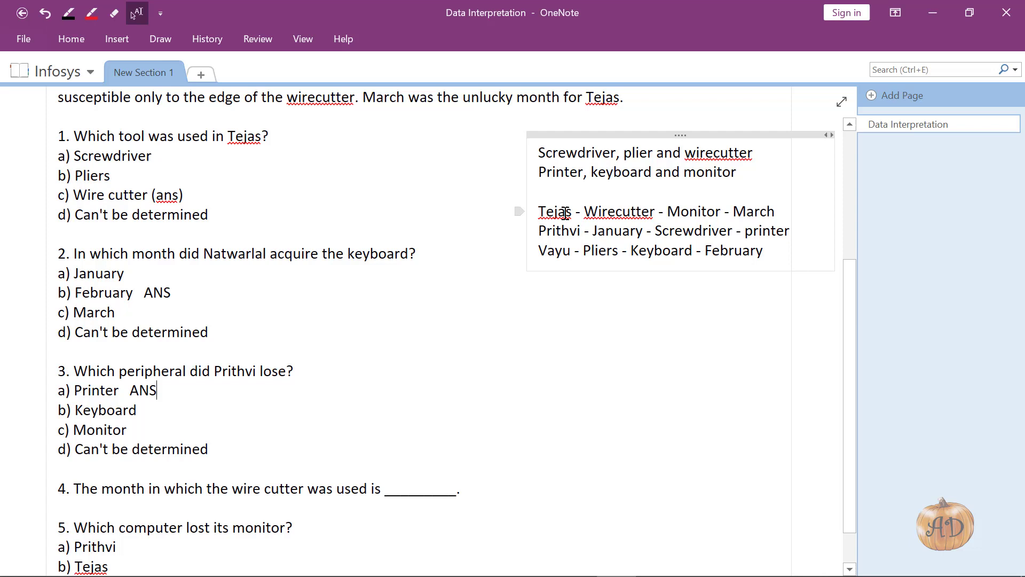
pyautogui.click(412, 486)
pyautogui.write('March')
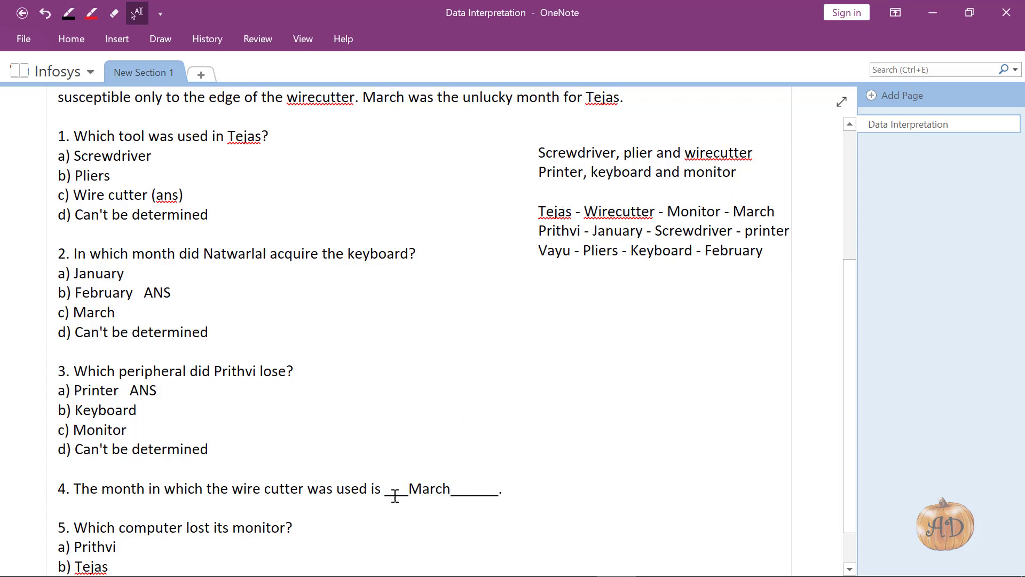
pyautogui.scroll(-2, 380, 500)
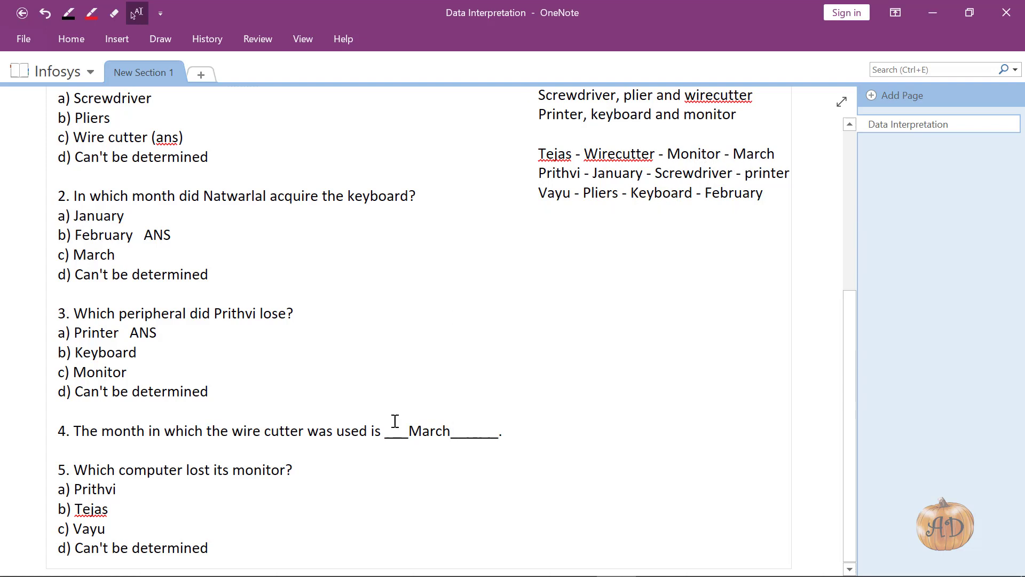
# Append '(ANS)' after option 'b) Tejas' to mark question 5's answer.
pyautogui.click(257, 500)
pyautogui.write('ANS')
pyautogui.press('Left')
pyautogui.write('(ANS)')
pyautogui.scroll(3, 327, 411)
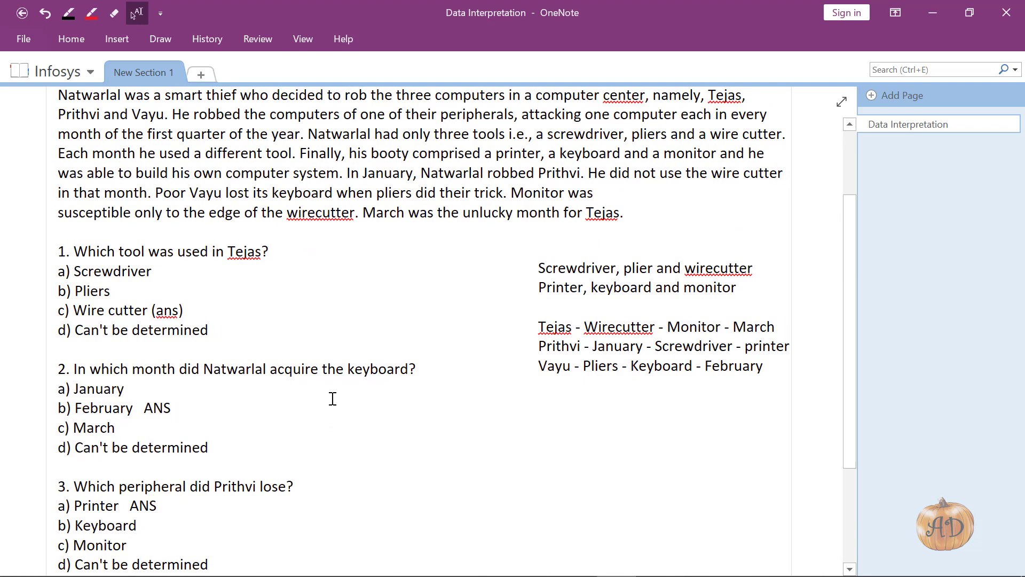
pyautogui.scroll(2, 331, 408)
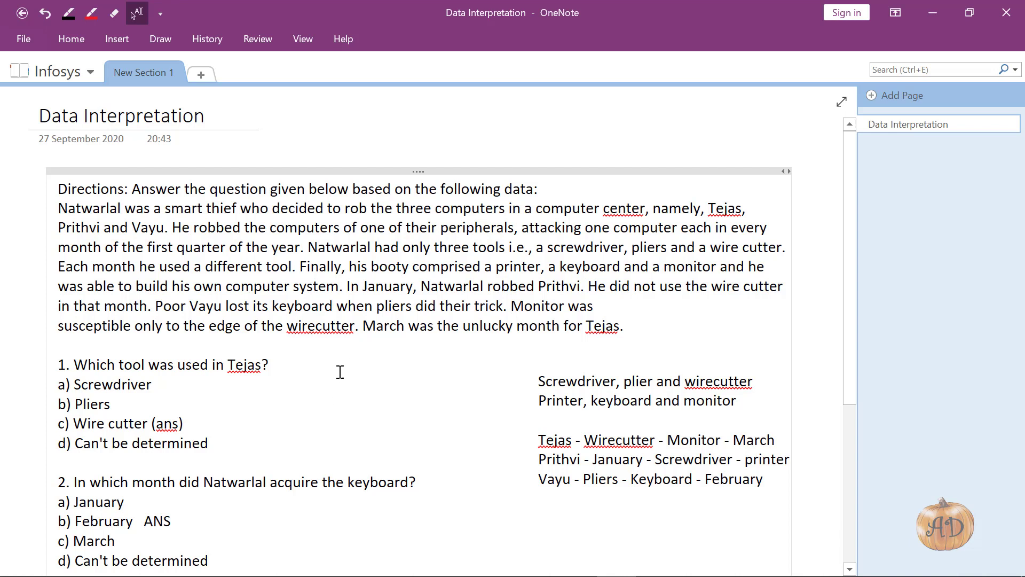
pyautogui.scroll(-1, 340, 371)
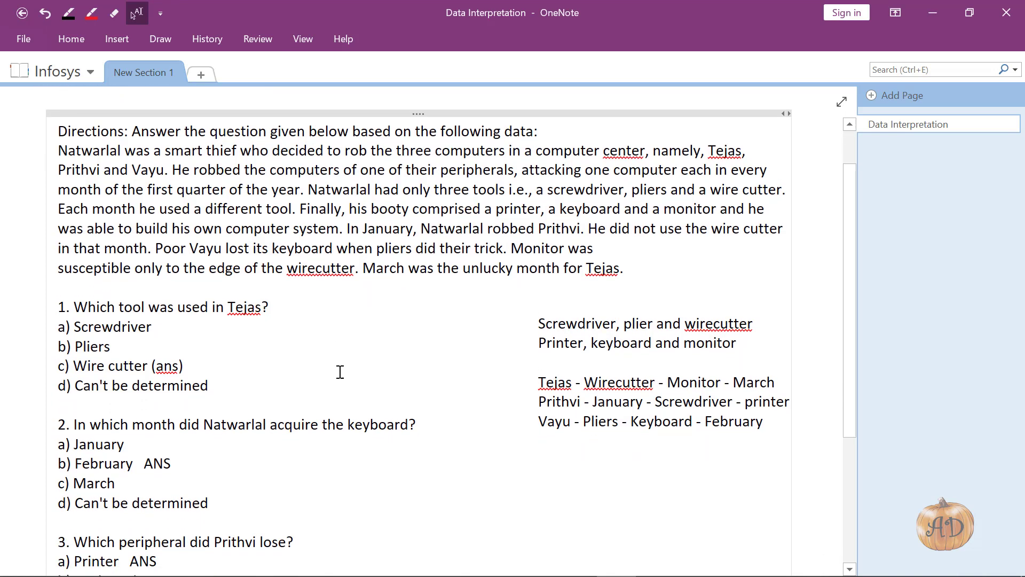